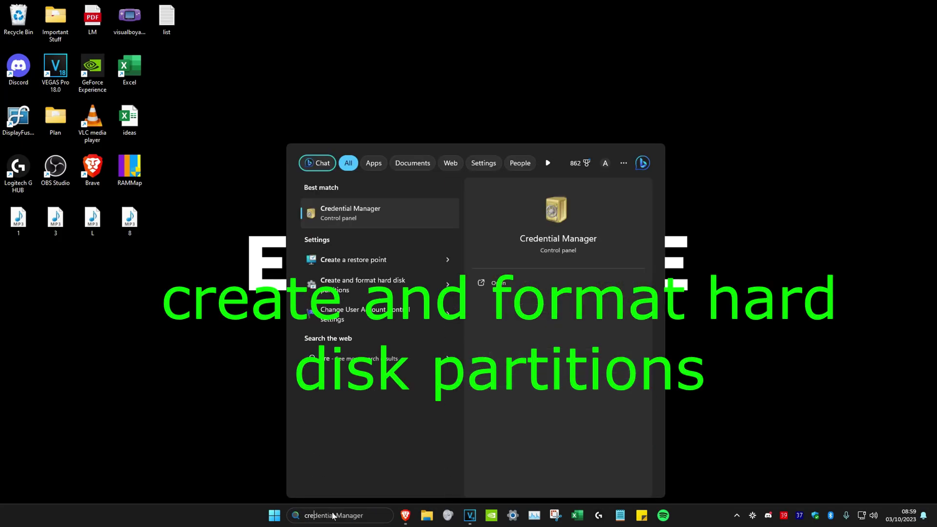
text(ate a restore pointnd)
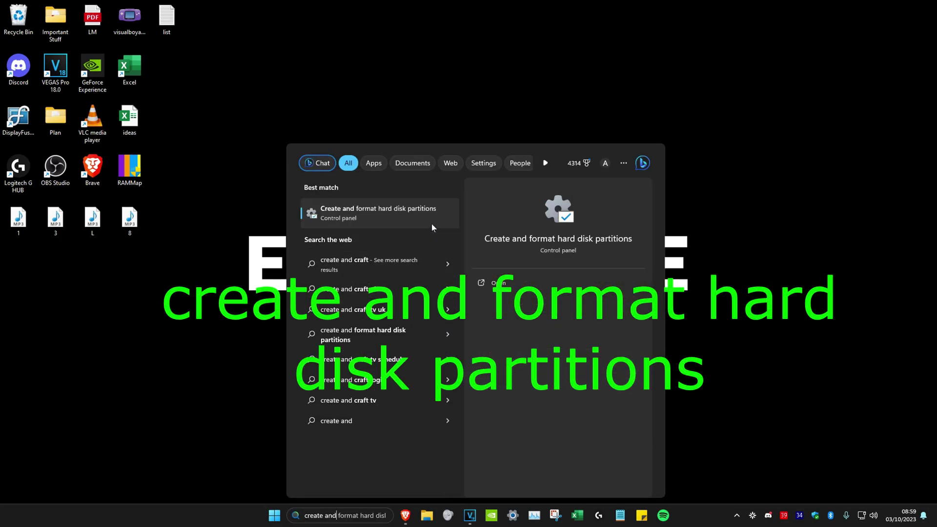
- Open Disk Management from the 'Create and format hard disk partitions' search result
click(432, 224)
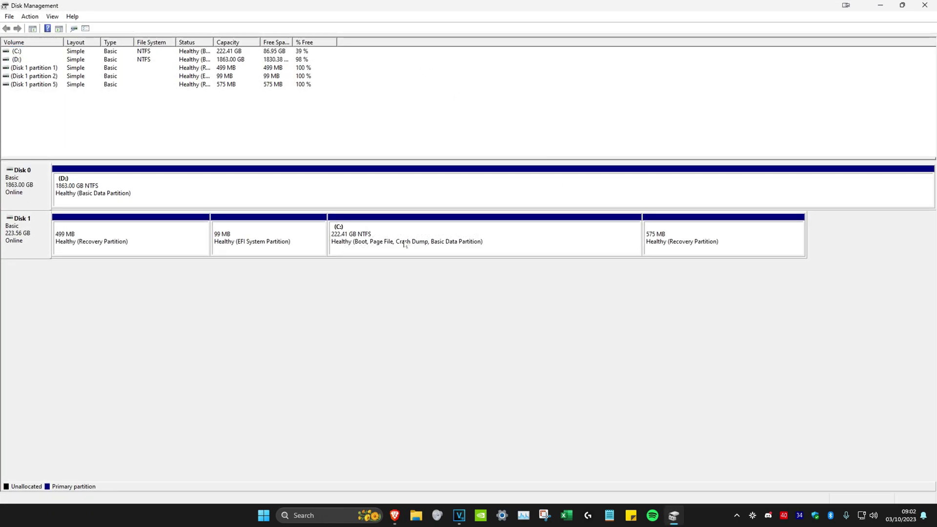
- Inspect the context menus of C: and the 575 MB recovery partition, which offers only Help
right_click(400, 237)
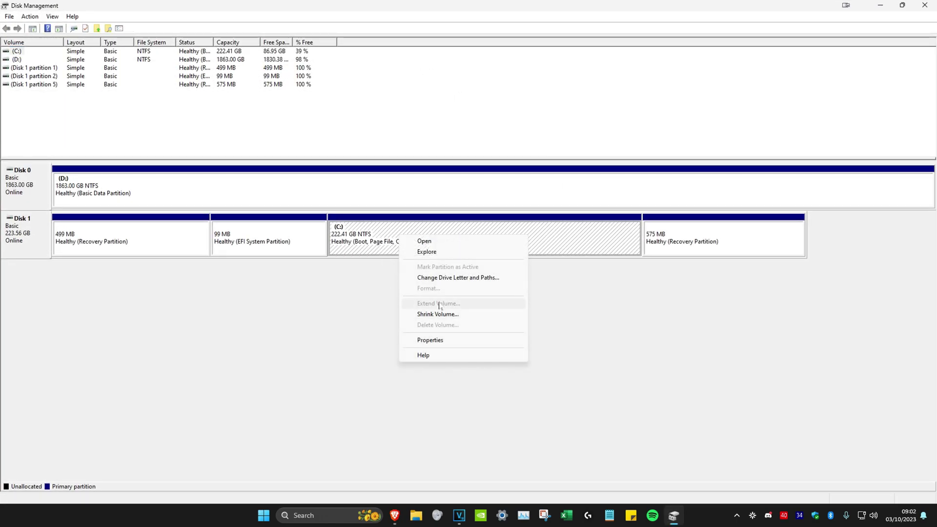
click(573, 314)
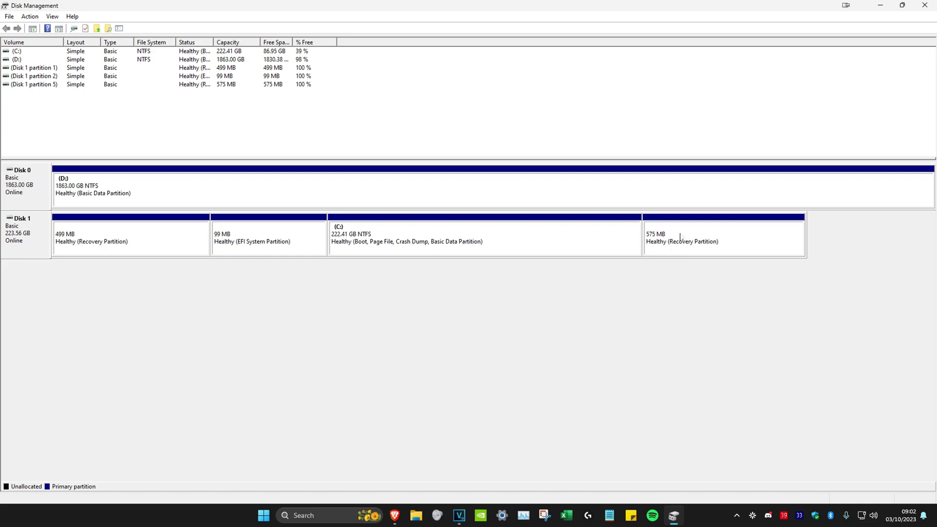
right_click(682, 236)
click(681, 296)
right_click(681, 239)
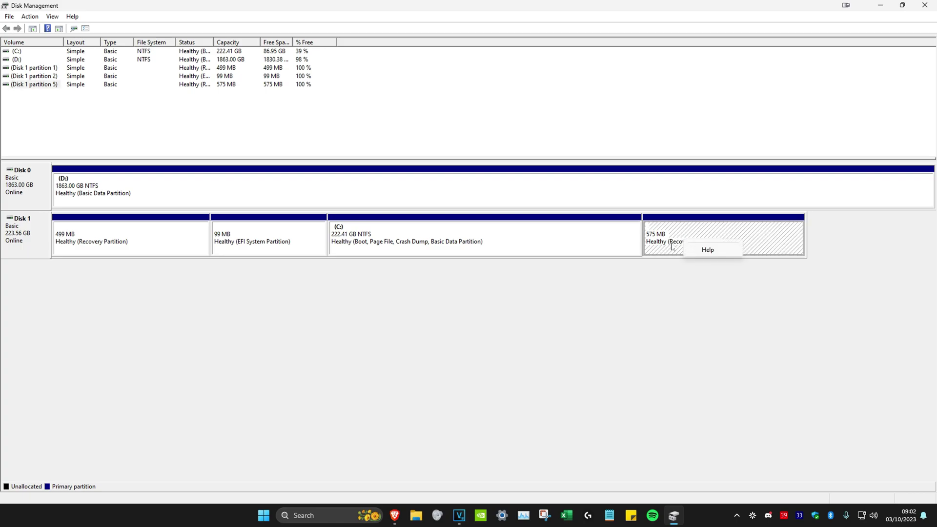
click(660, 285)
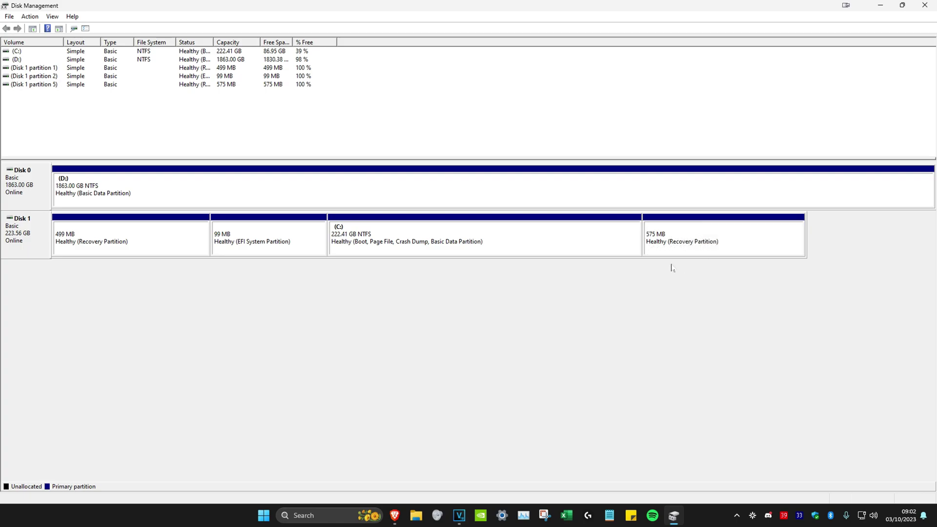
right_click(674, 241)
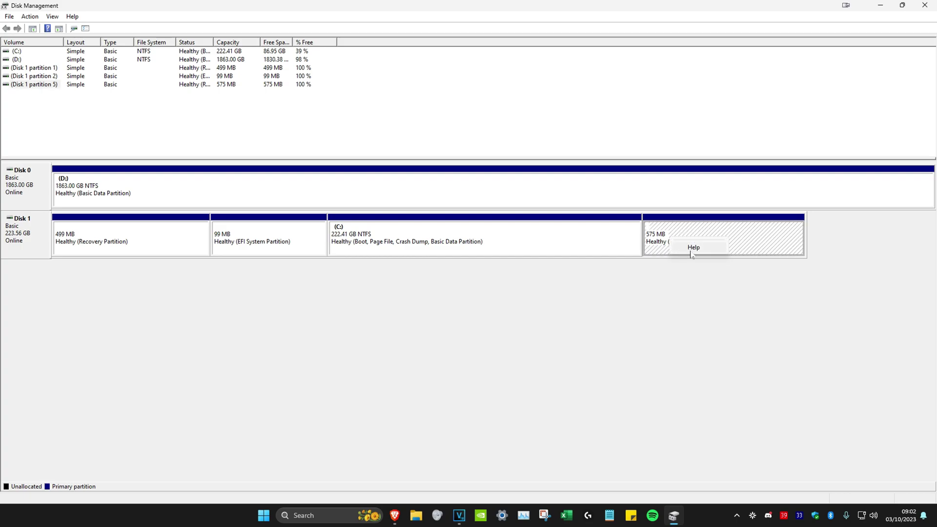
click(692, 274)
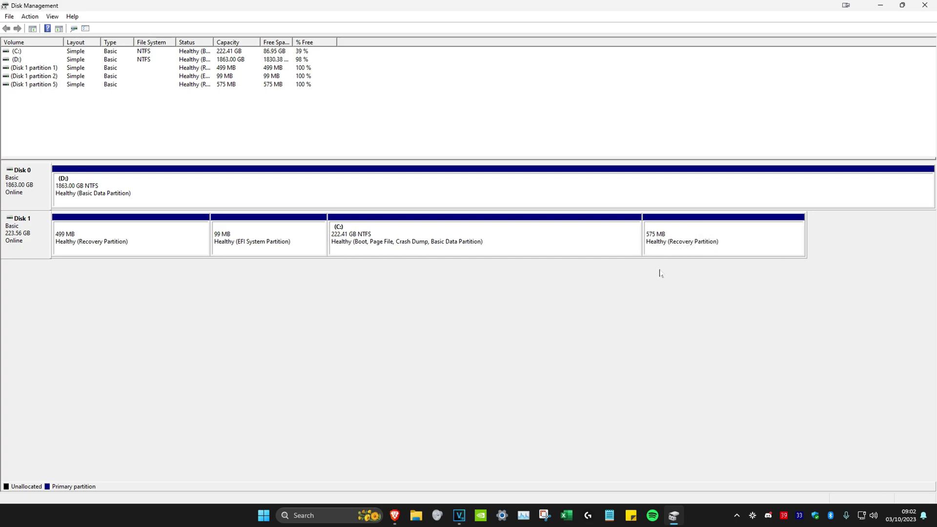
right_click(677, 233)
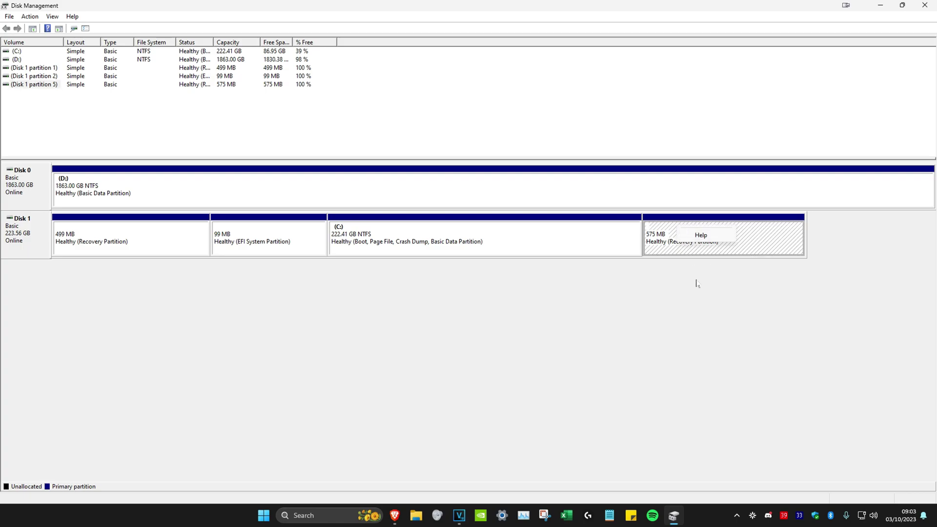
click(647, 302)
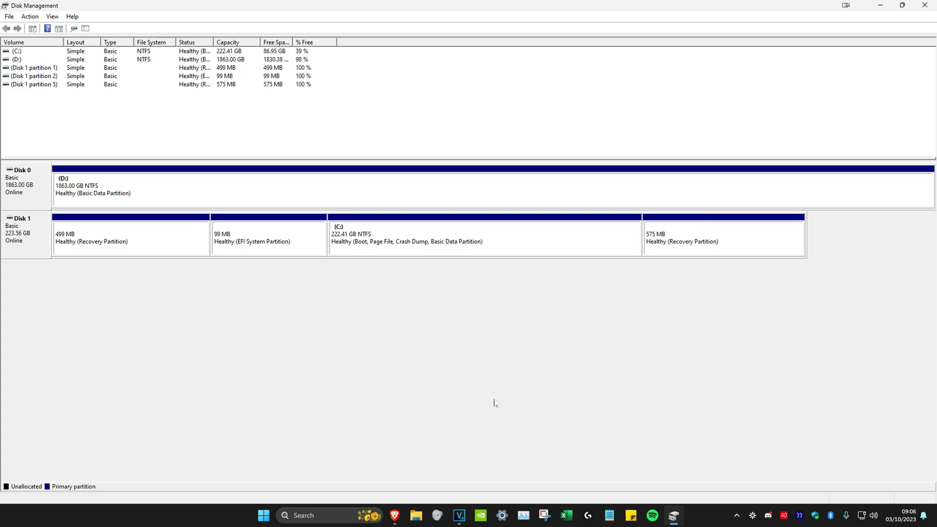
- Launch Command Prompt as administrator and approve the UAC prompt
click(322, 516)
text(cmd)
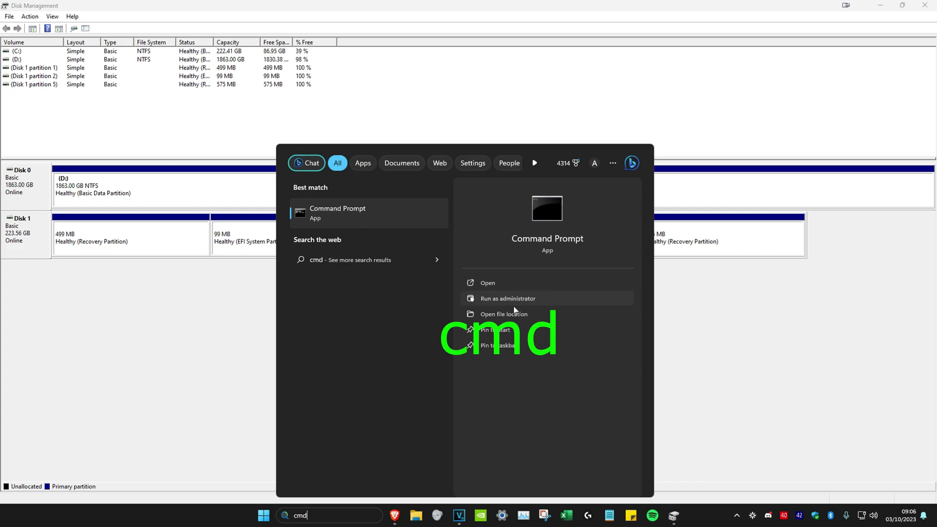
click(521, 299)
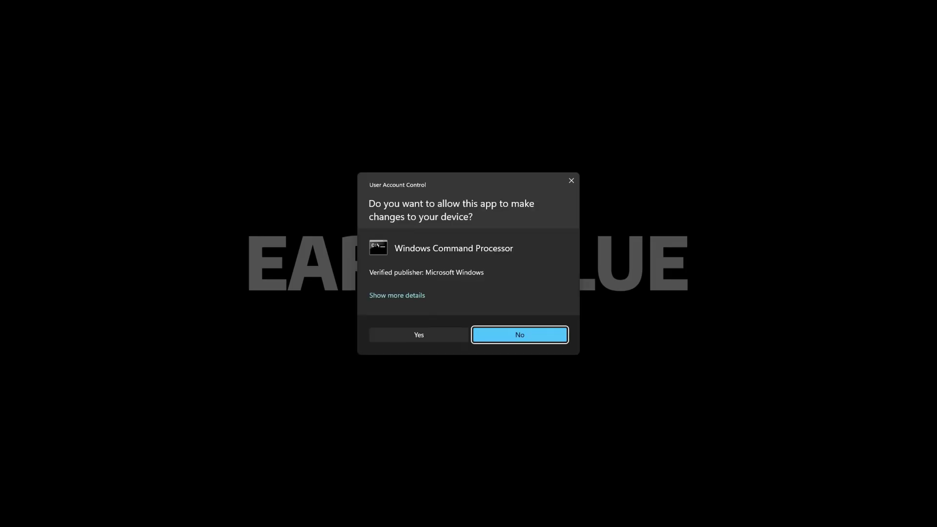
click(445, 339)
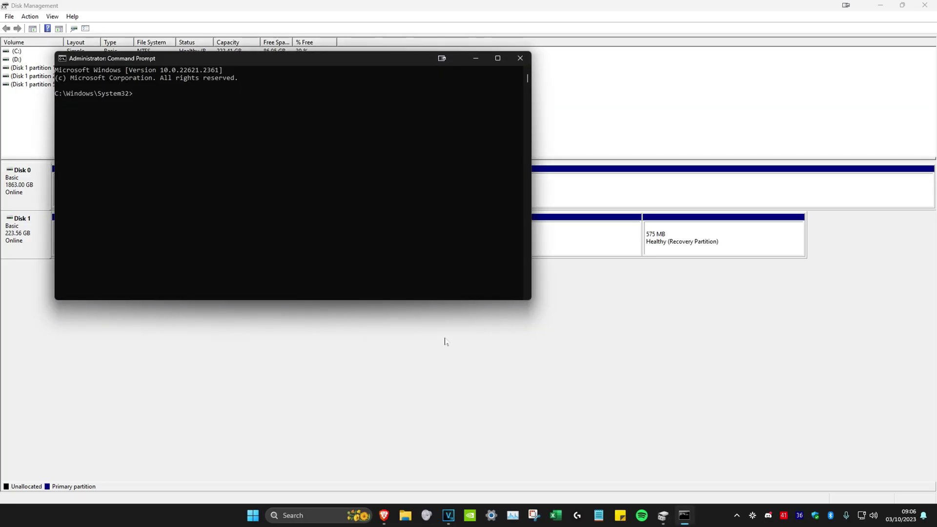
text(diskpart)
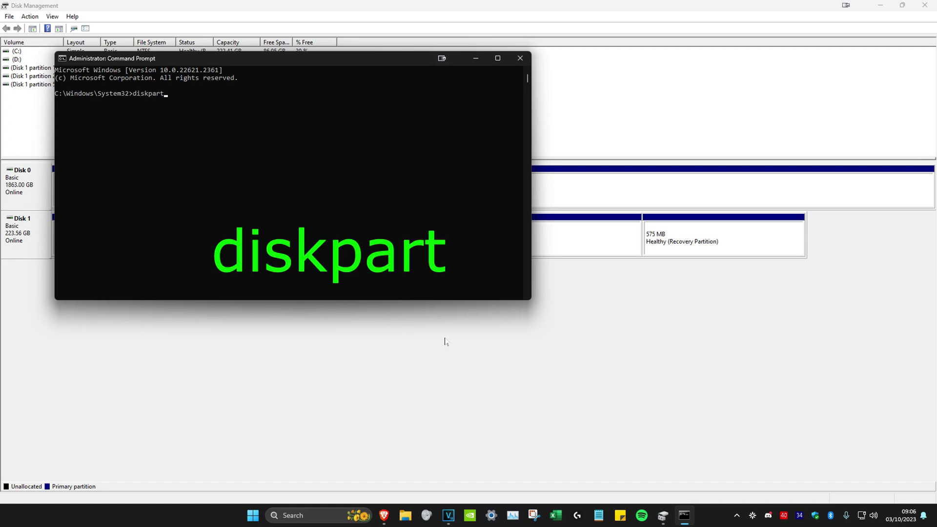
- Run diskpart, list the disks, select disk 1 and list its partitions
key(Return)
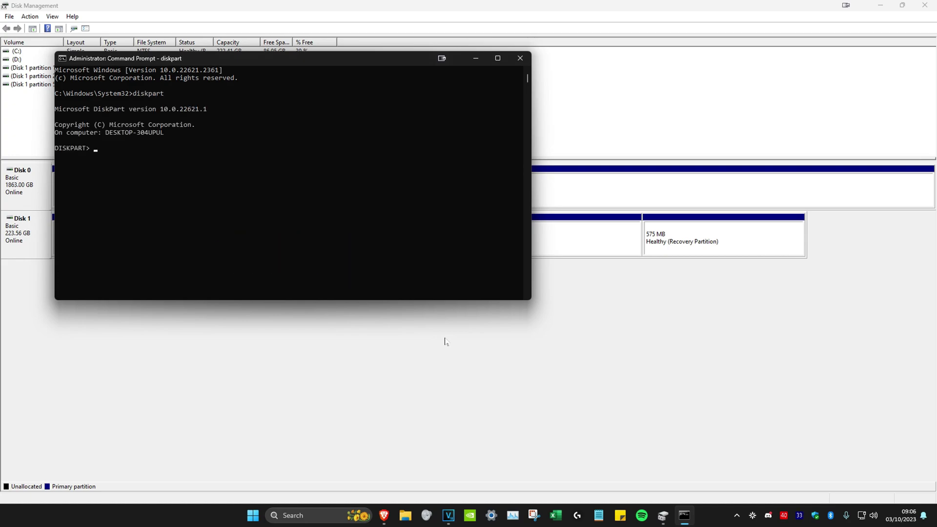
text(list disk)
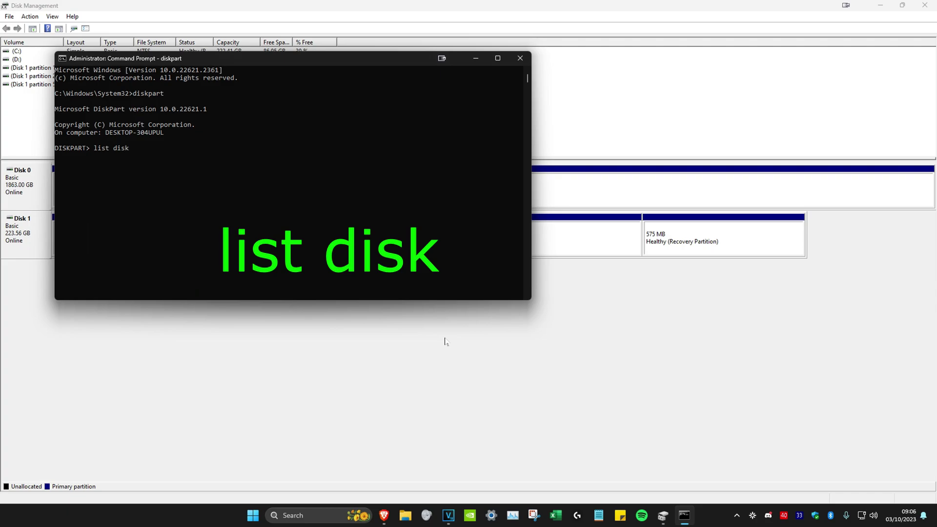
key(Return)
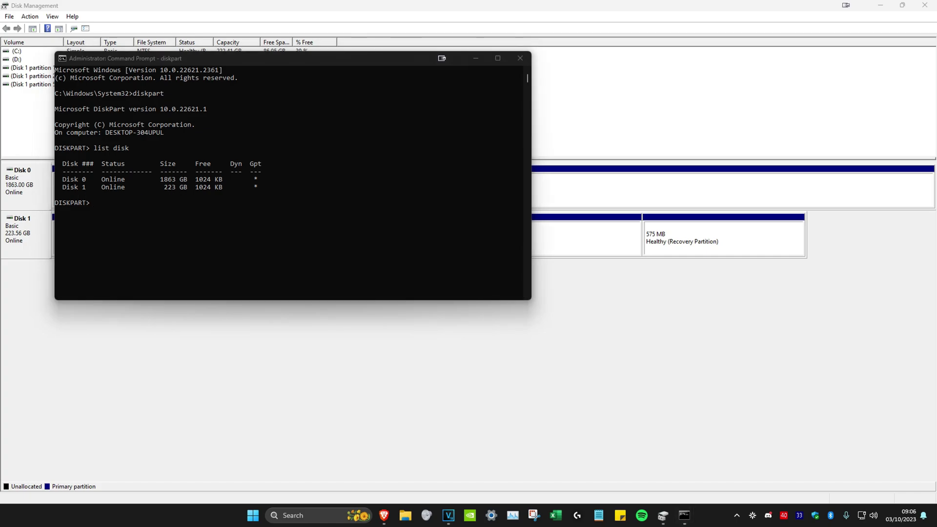
click(98, 203)
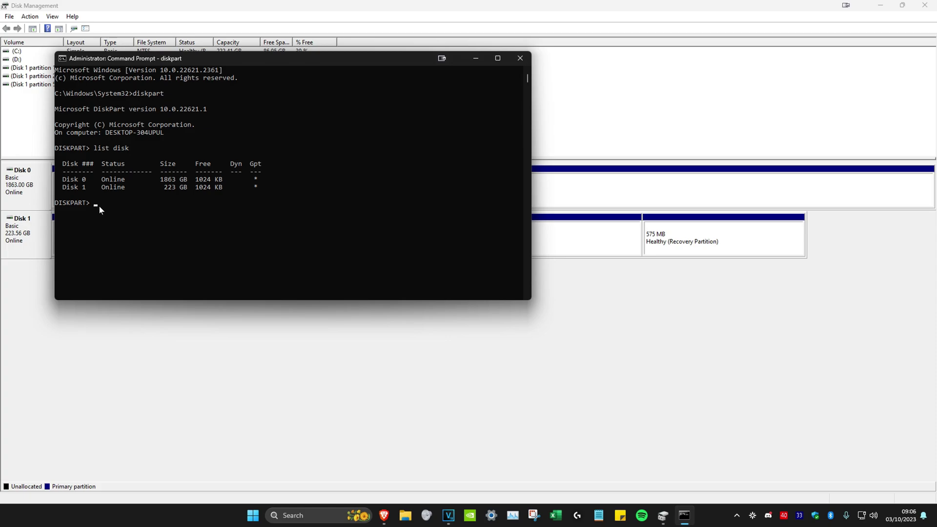
text(select disk 1)
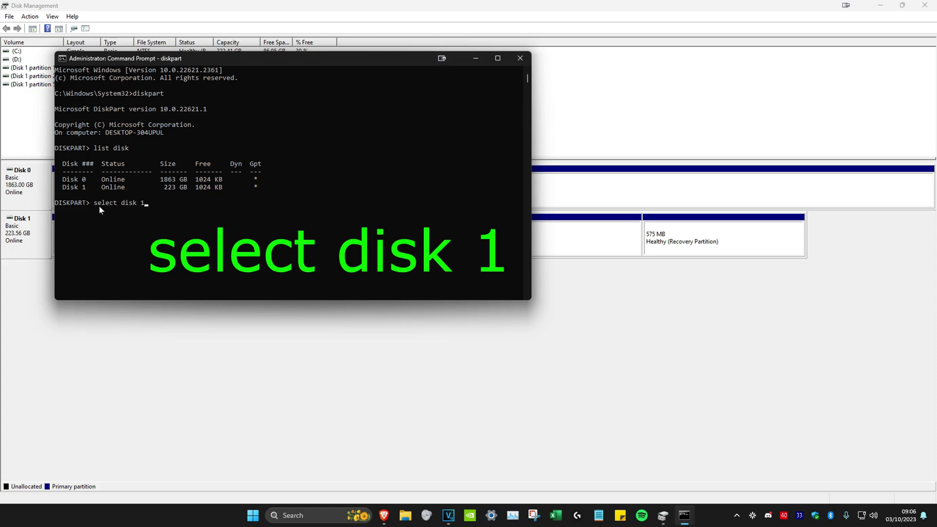
key(Return)
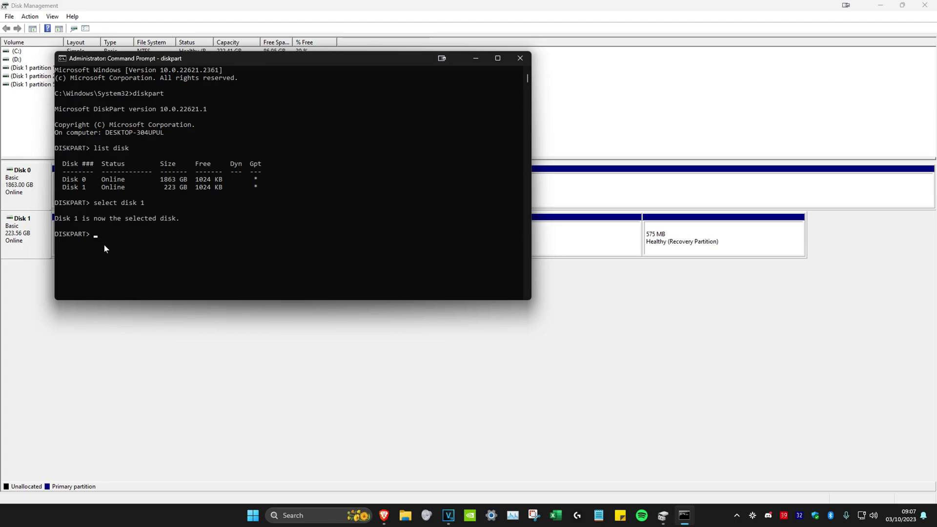
text(list partiti)
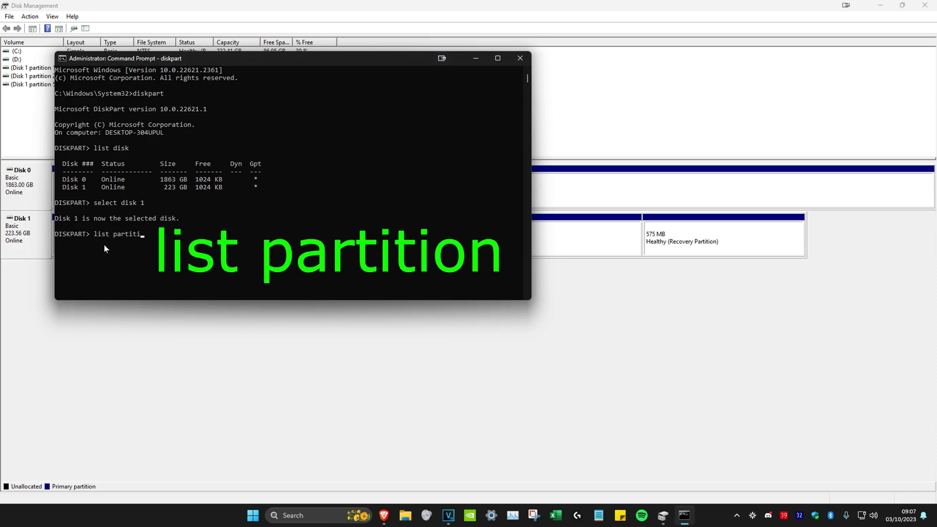
text(on)
key(Return)
- Reposition the console beside Disk Management and select recovery partition 5 in diskpart
mouse_move(286, 61)
mouse_down()
mouse_move(419, 108)
mouse_move(364, 105)
mouse_up()
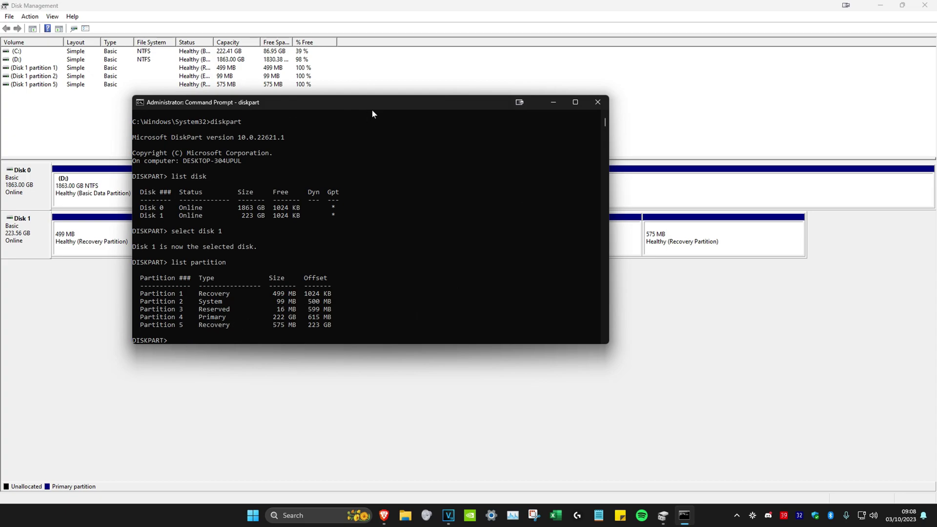
drag(372, 109, 438, 268)
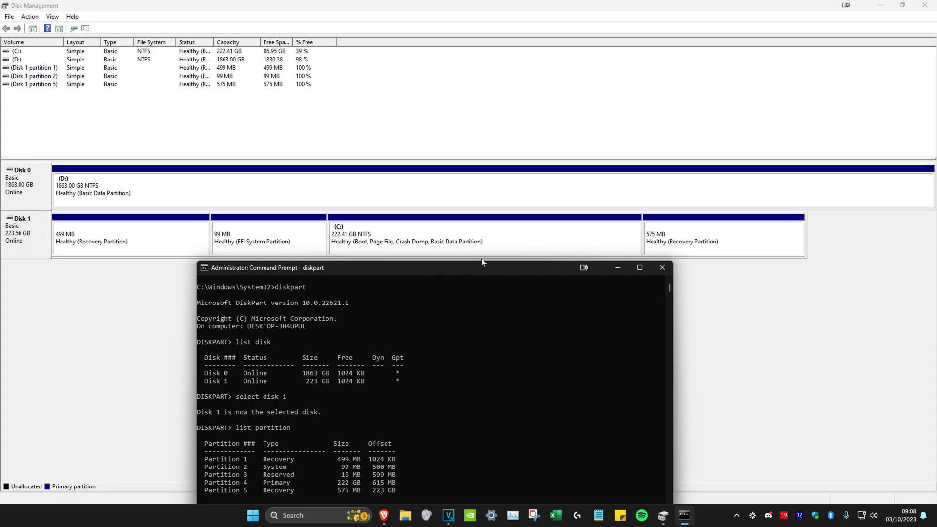
drag(482, 265, 474, 135)
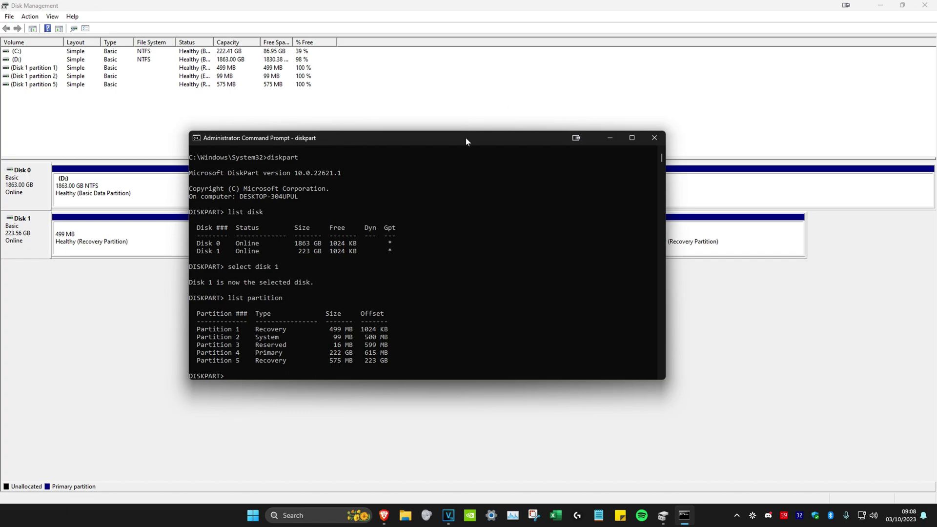
drag(466, 137, 429, 143)
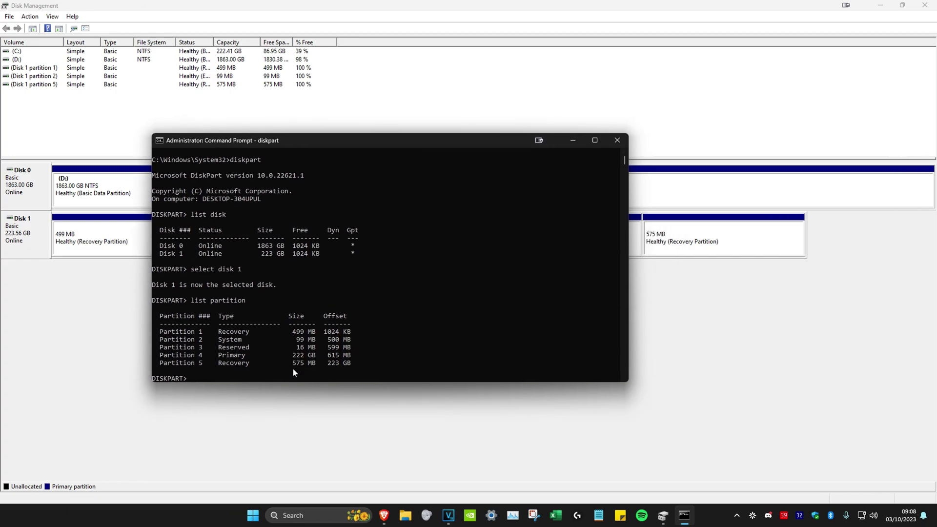
click(191, 379)
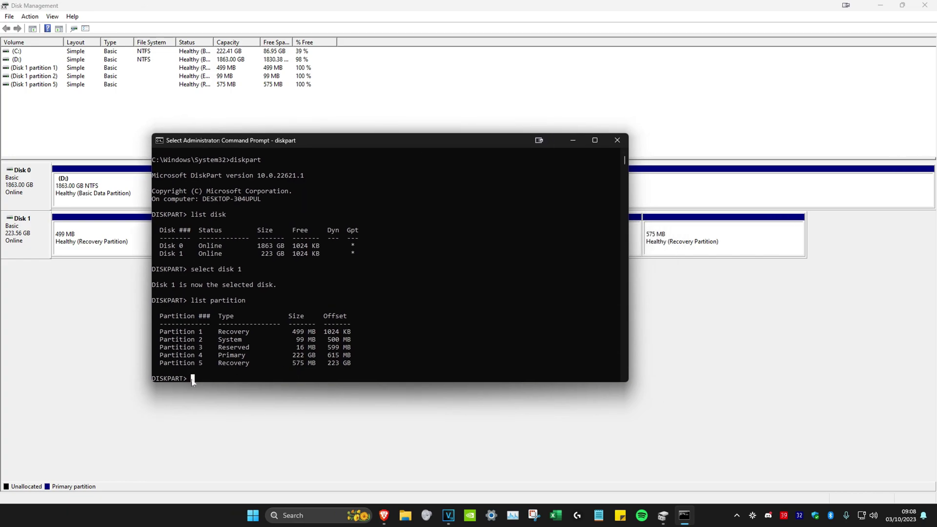
text(select partiti)
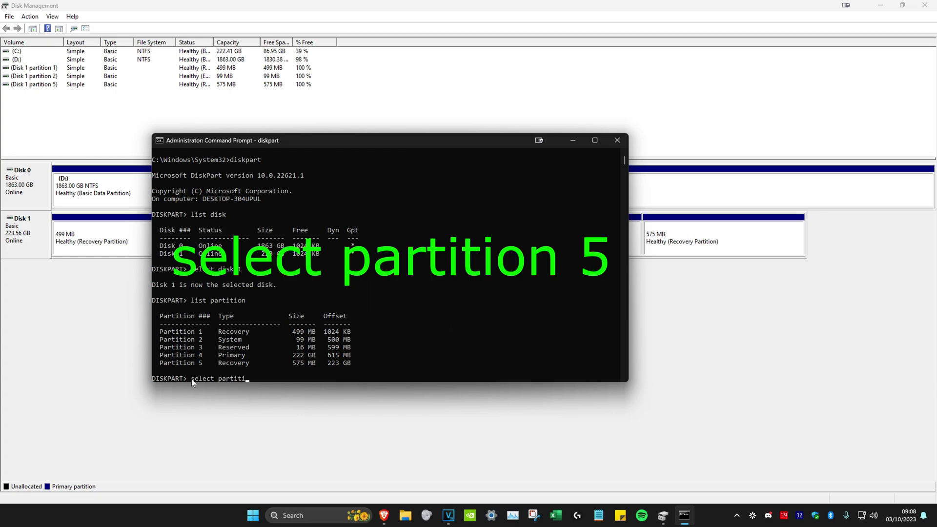
text(on 5)
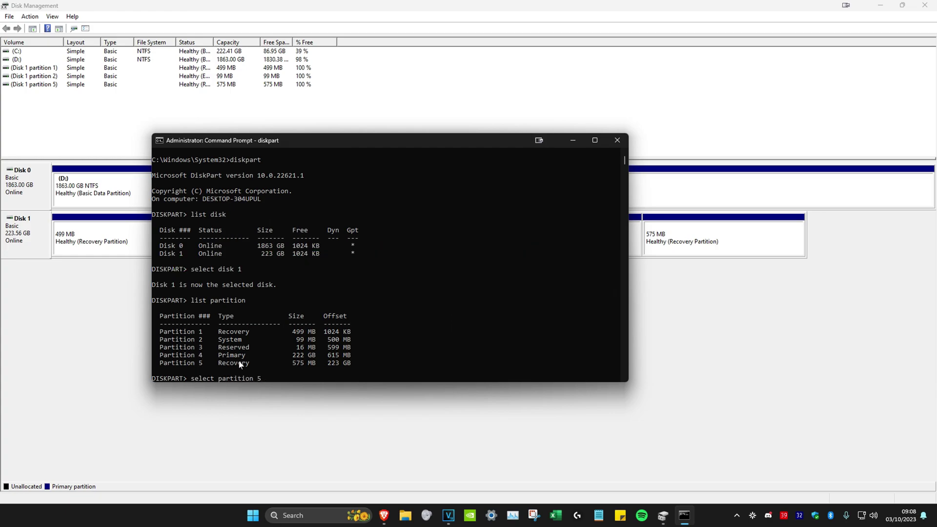
key(Return)
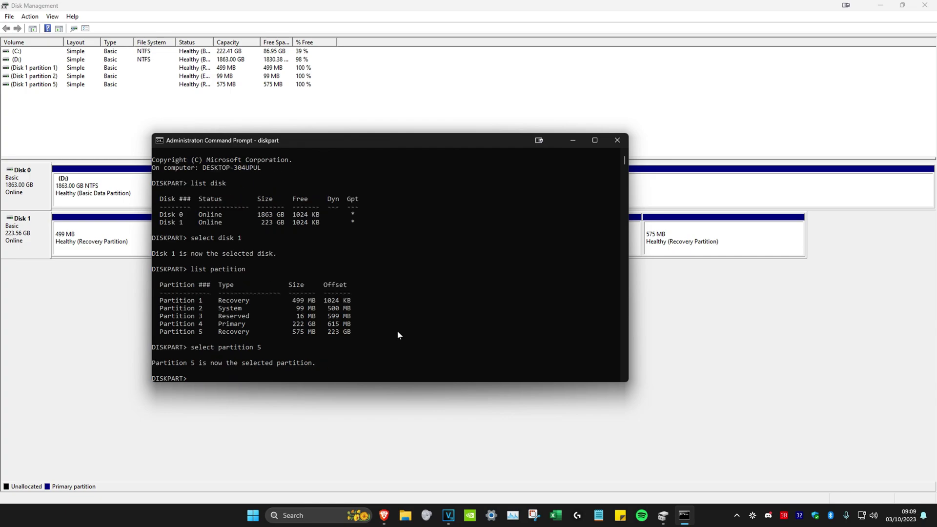
text(delete pari)
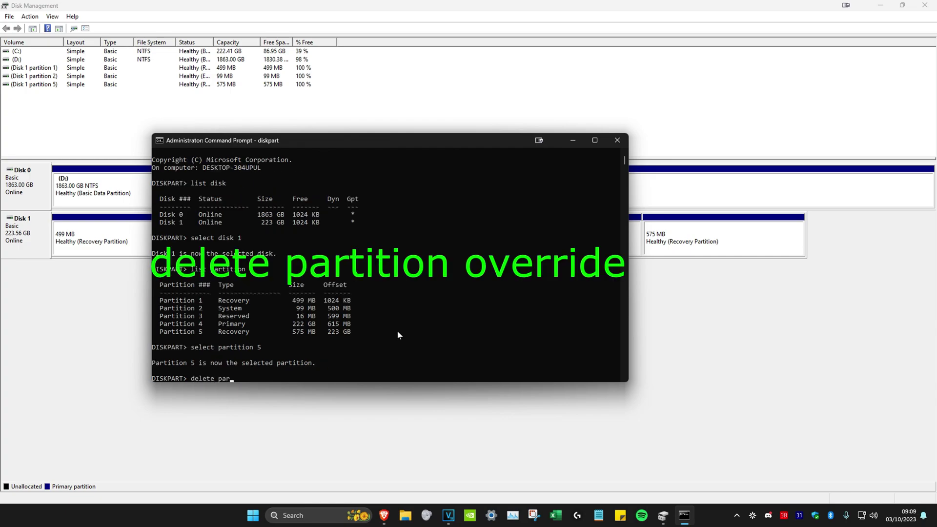
text(tion override)
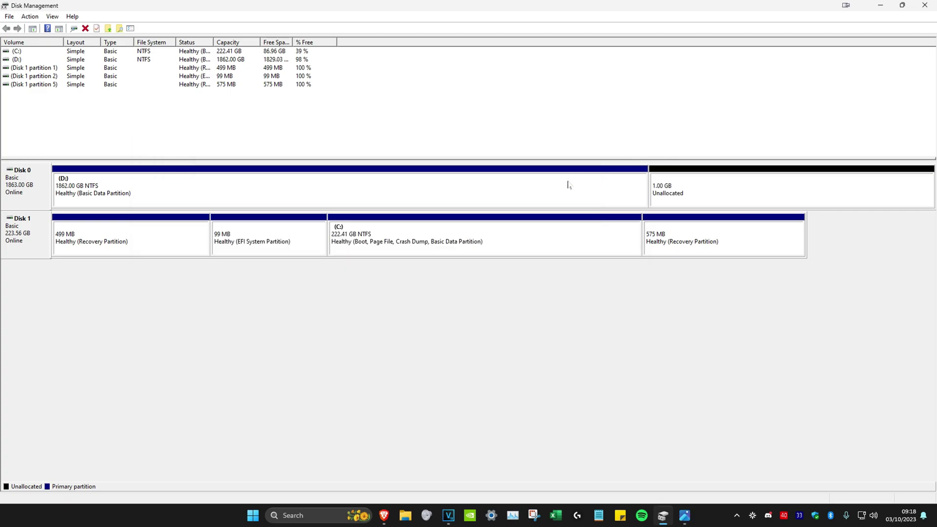
- Extend D: with the adjacent 1024 MB unallocated space using the Extend Volume wizard
click(580, 198)
click(722, 199)
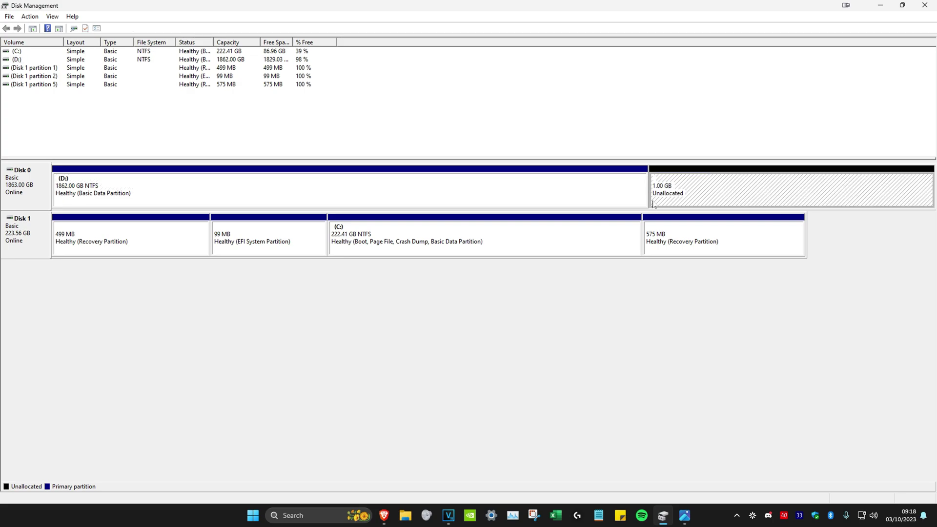
right_click(515, 187)
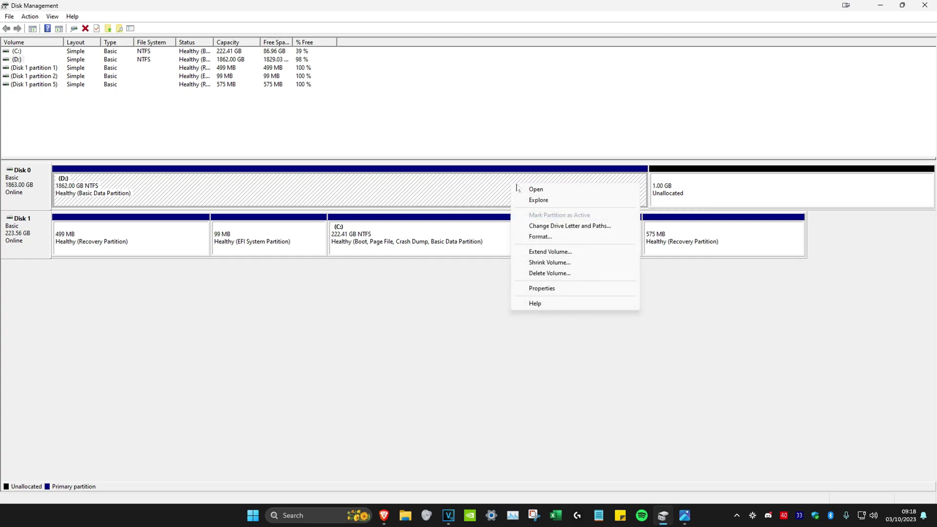
click(563, 253)
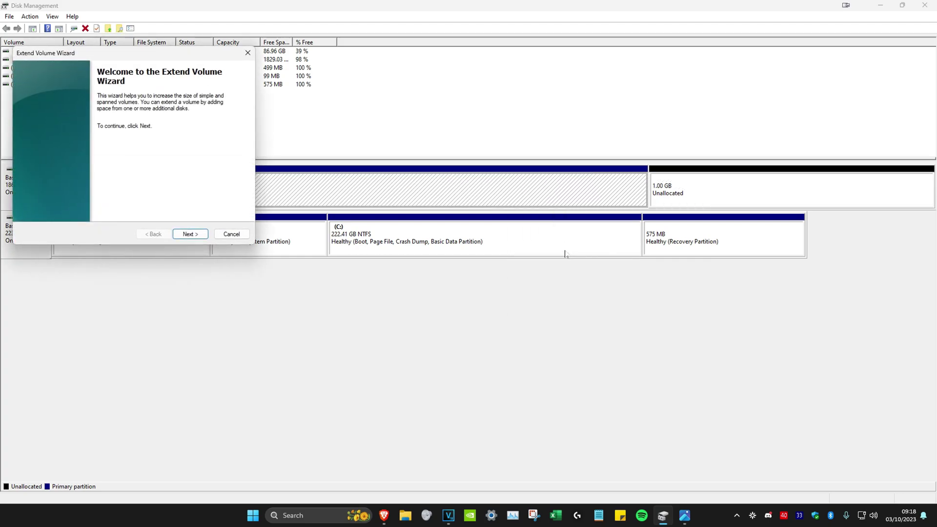
click(200, 237)
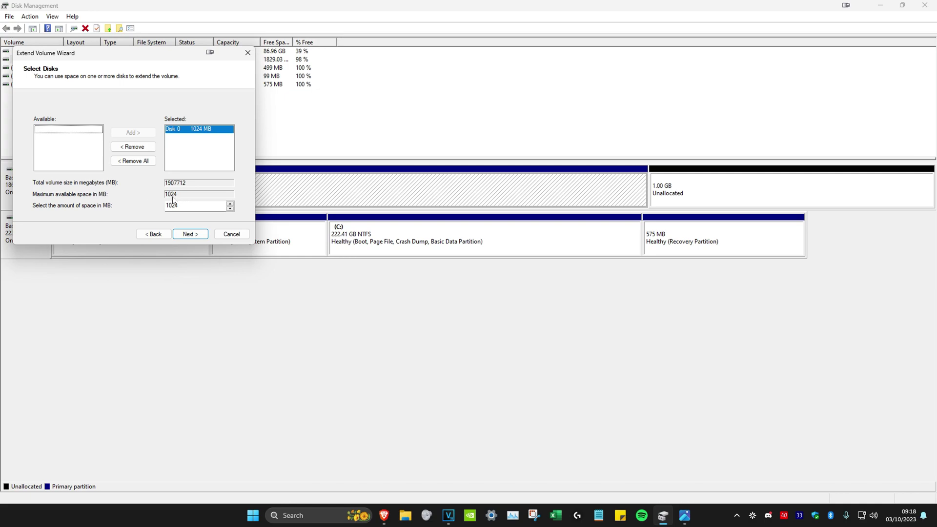
click(205, 235)
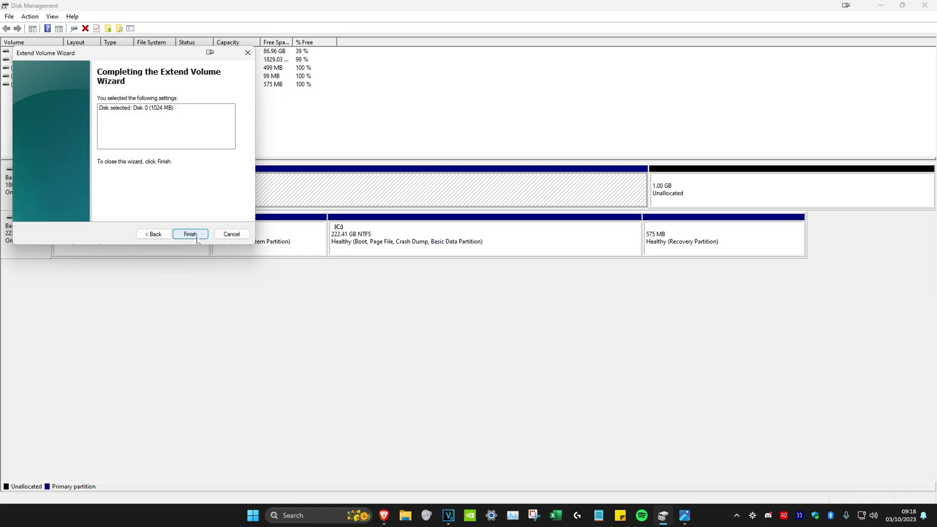
click(195, 235)
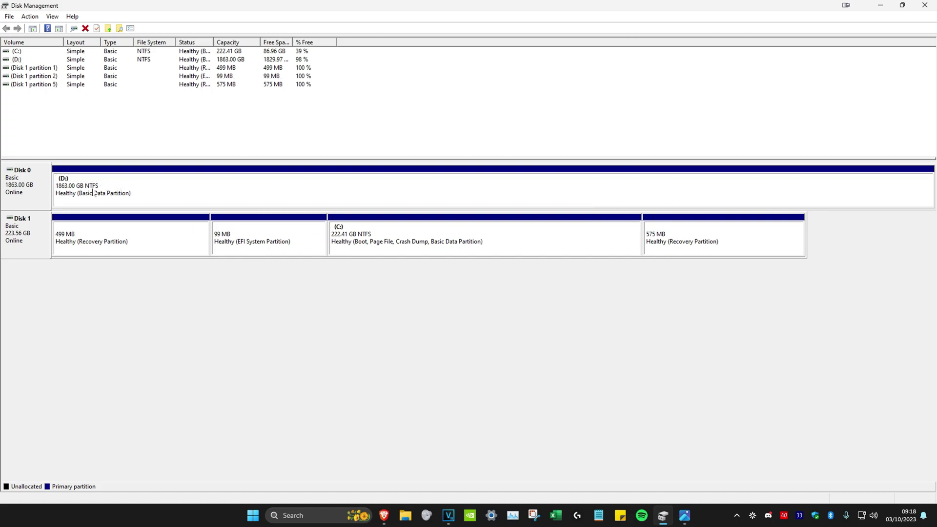